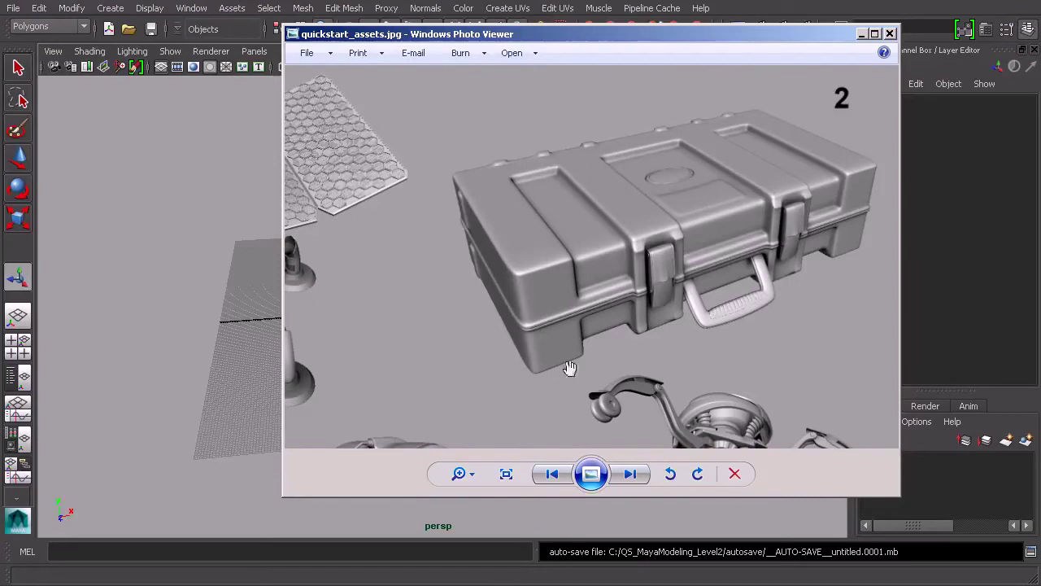
- Pan the zoomed reference photo from the honeycomb panels (1) to the whole suitcase (2)
key(Left)
key(Left)
key(Left)
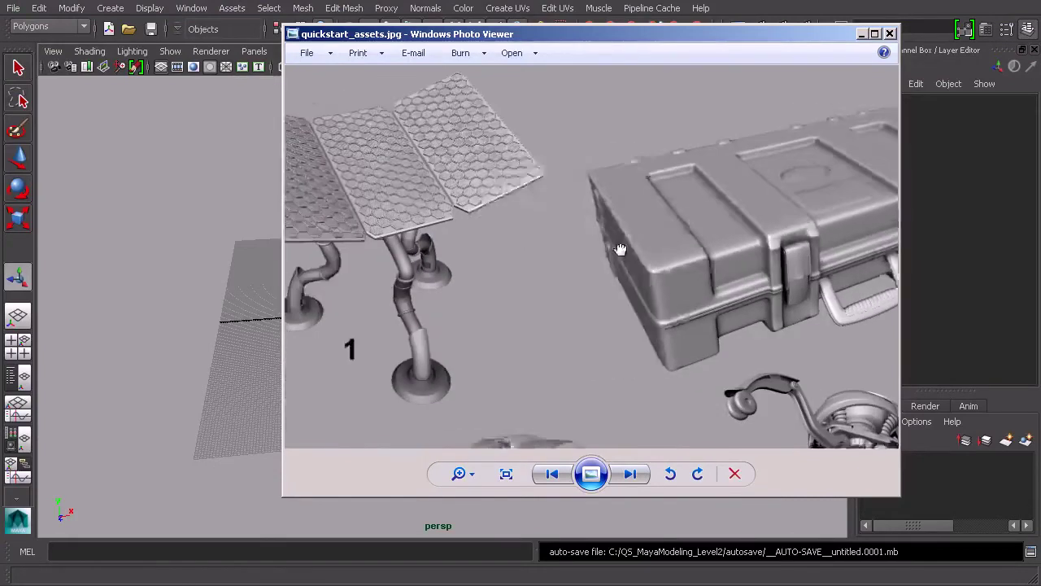
key(Right)
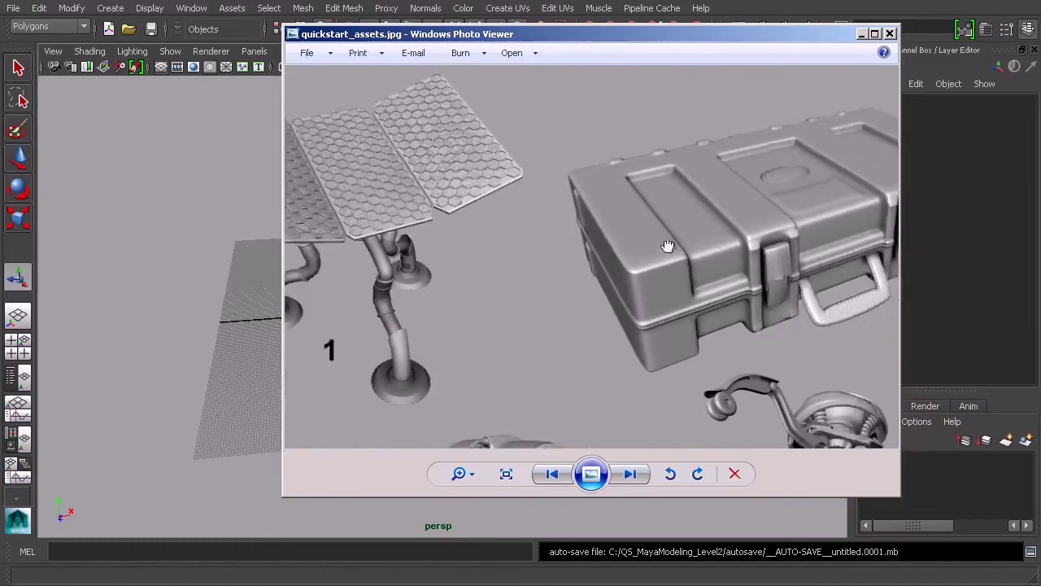
key(Right)
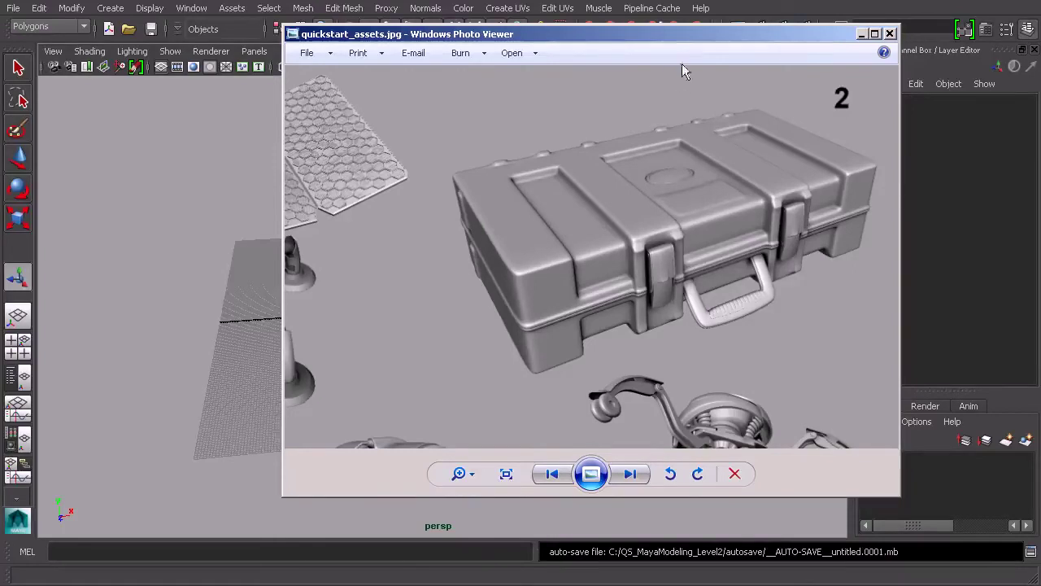
- Move the Photo Viewer window off screen to reveal Maya's ground plane
drag(687, 31, 584, 46)
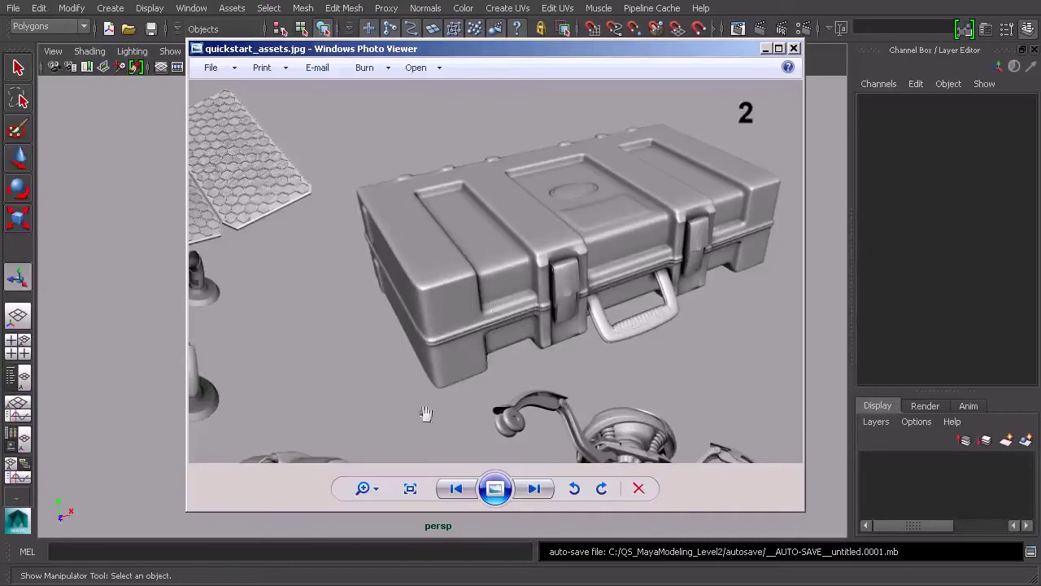
drag(685, 56, 1040, 162)
alt+drag(411, 287, 367, 269)
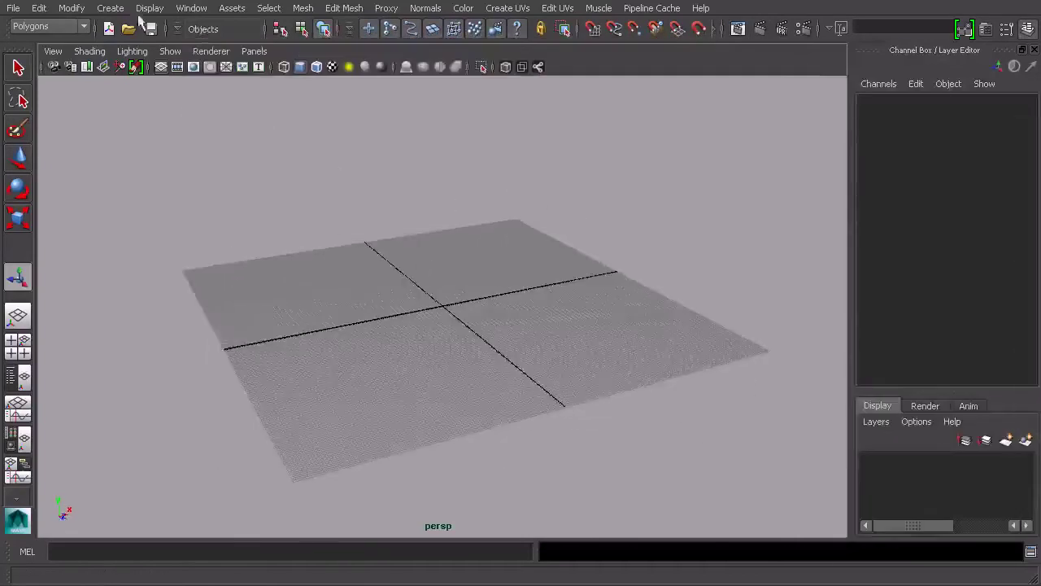
- Create a polygon cube at the origin from Create > Polygon Primitives
click(112, 10)
mouse_move(116, 48)
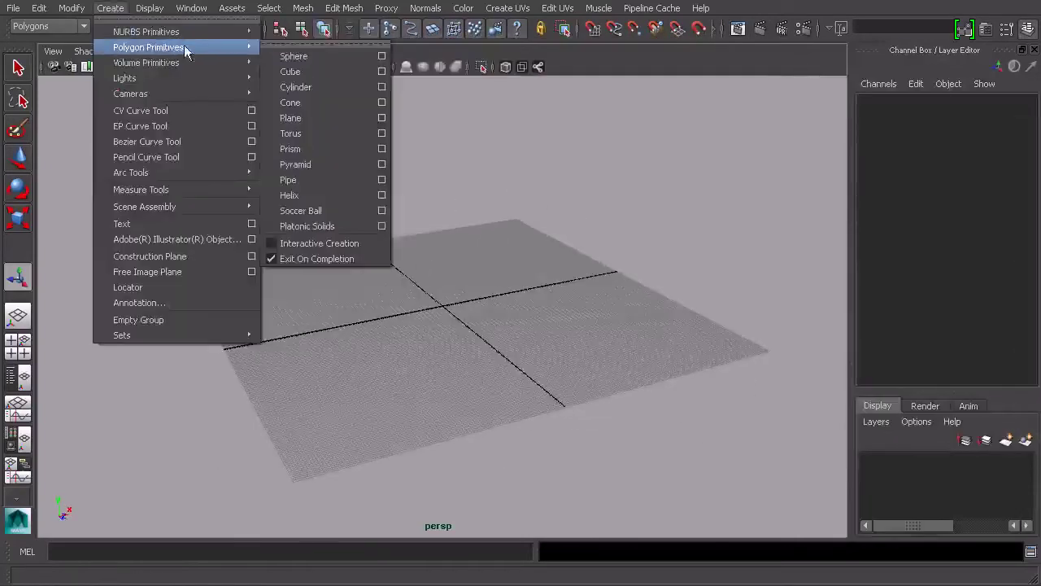
click(293, 72)
alt+drag(558, 209, 547, 316)
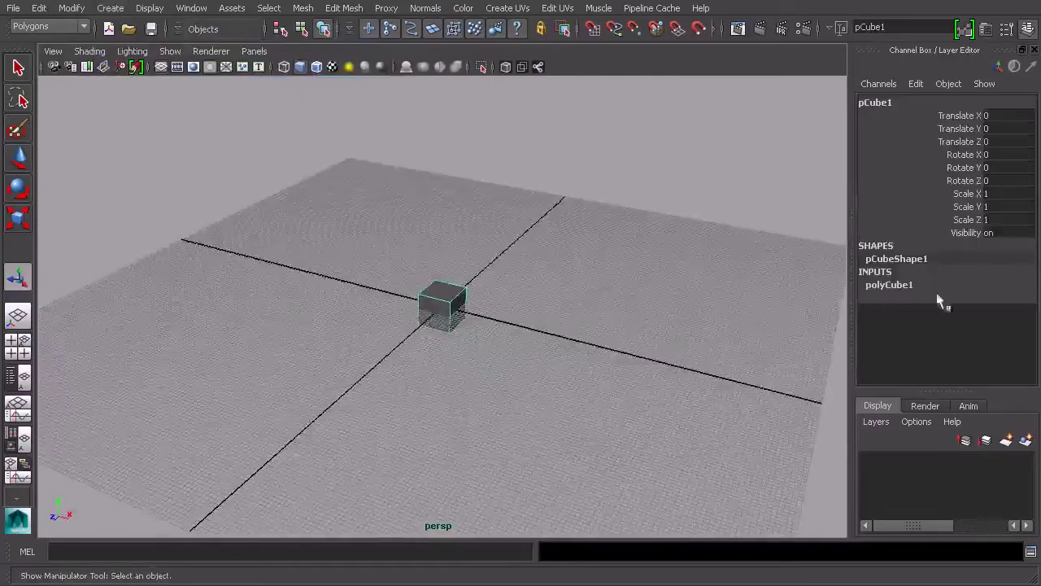
- Roughly size the cube's width, height (about 18) and depth (about 46.9) in polyCube1
click(913, 285)
click(958, 287)
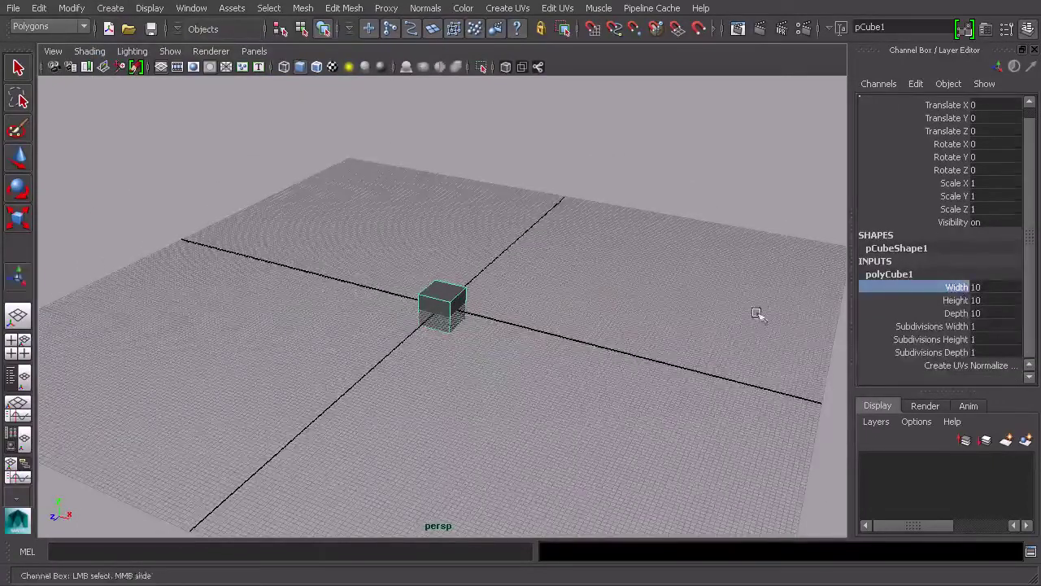
middle_drag(713, 320, 744, 344)
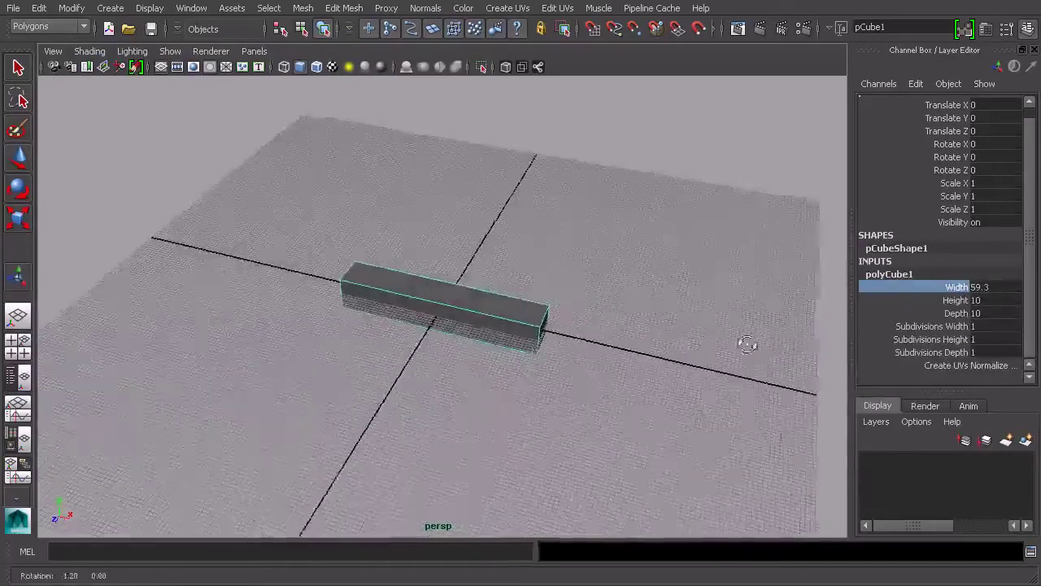
click(958, 300)
middle_drag(644, 342, 728, 365)
click(936, 313)
alt+drag(727, 365, 741, 391)
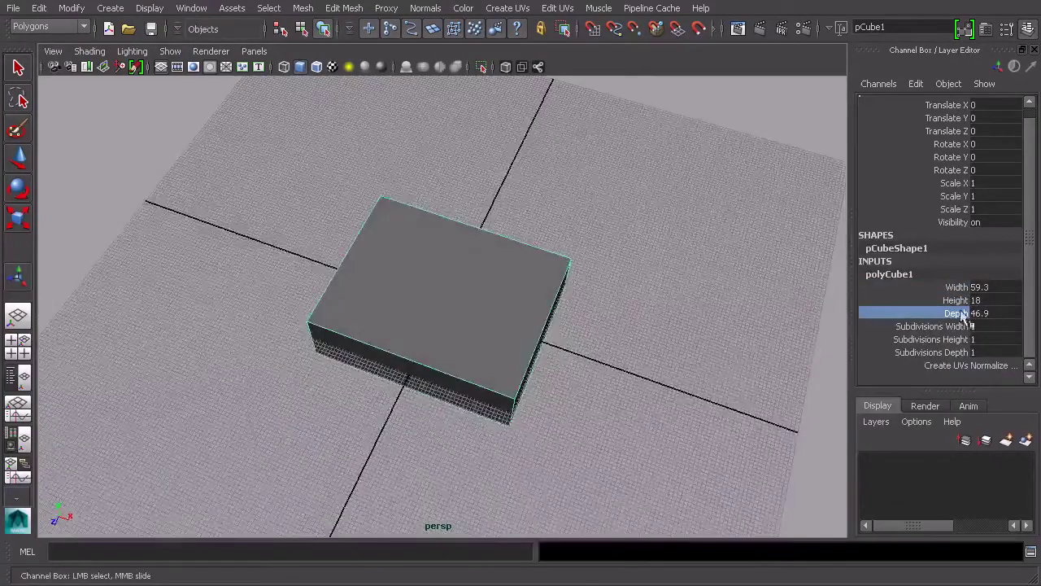
click(963, 288)
middle_drag(786, 321, 820, 363)
alt+drag(820, 363, 719, 309)
- Raise the box above the ground and set exact width 75 and depth 47
key(w)
drag(444, 253, 790, 295)
click(1011, 288)
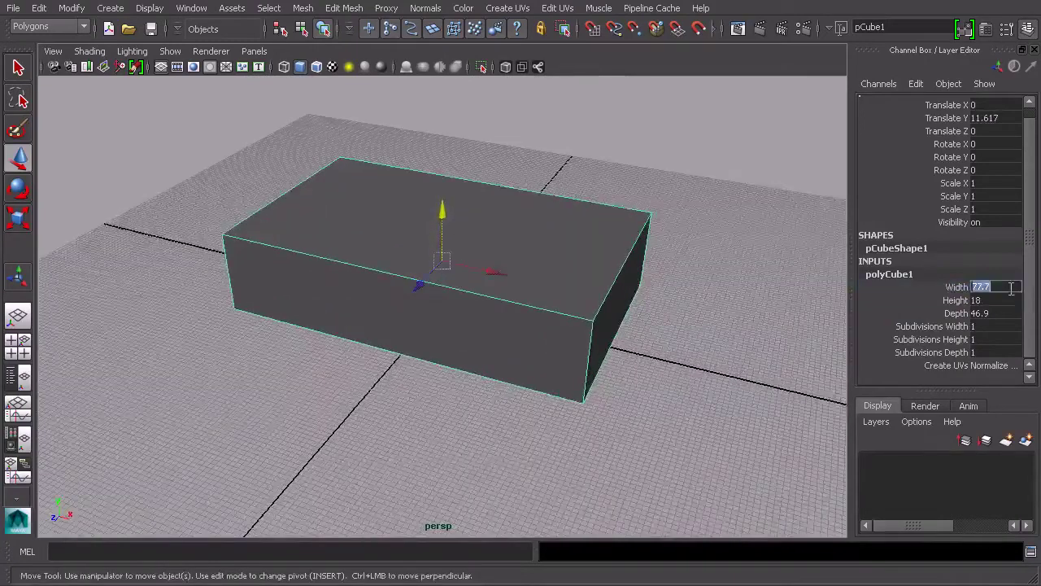
key(Return)
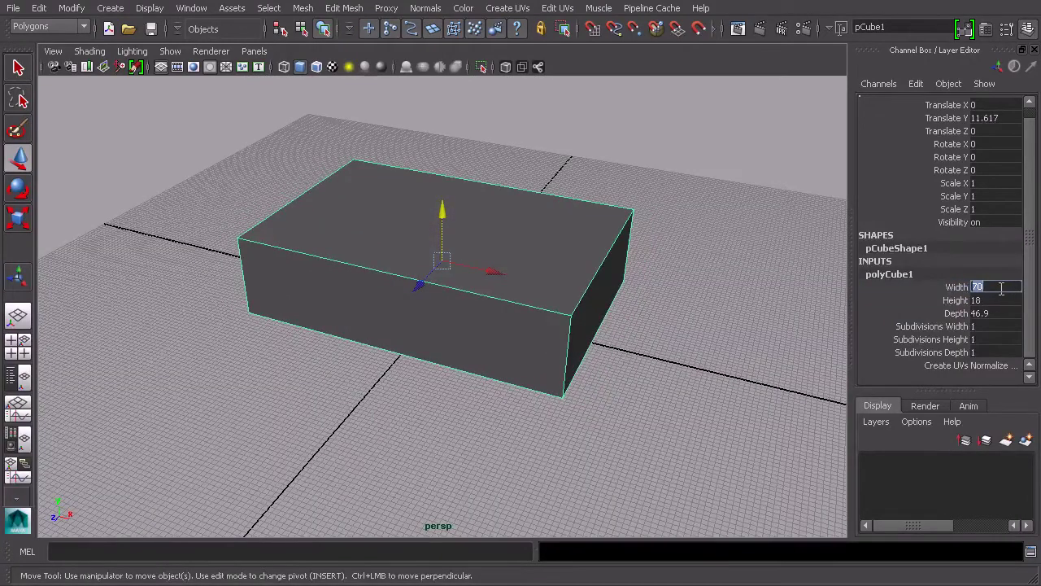
text(75)
key(Return)
click(992, 314)
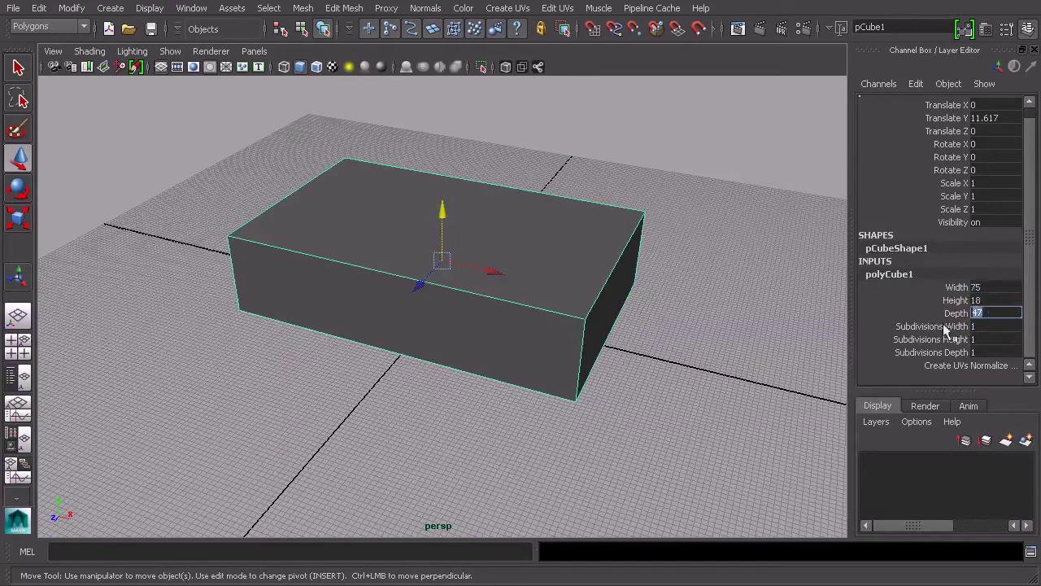
click(951, 314)
alt+drag(773, 316, 587, 283)
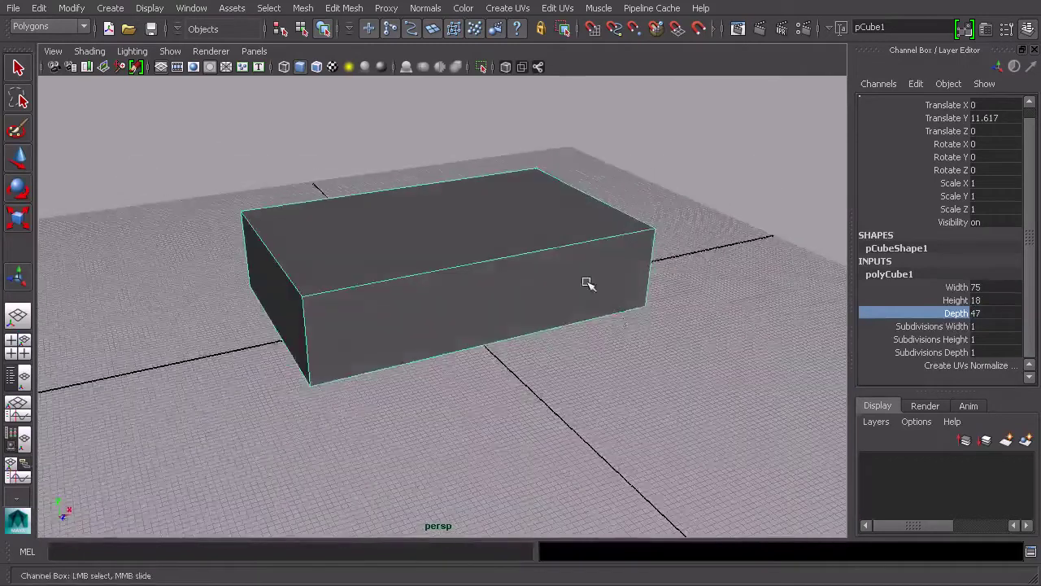
scroll(507, 299, up, 3)
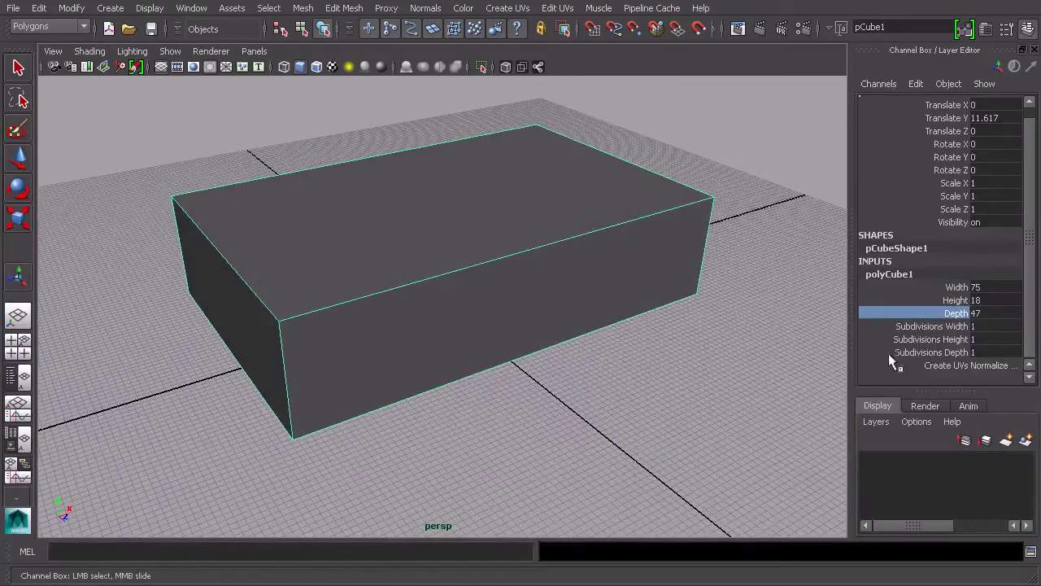
- Set the box's width subdivisions to 7
click(931, 326)
middle_drag(834, 326, 736, 328)
alt+drag(737, 328, 416, 282)
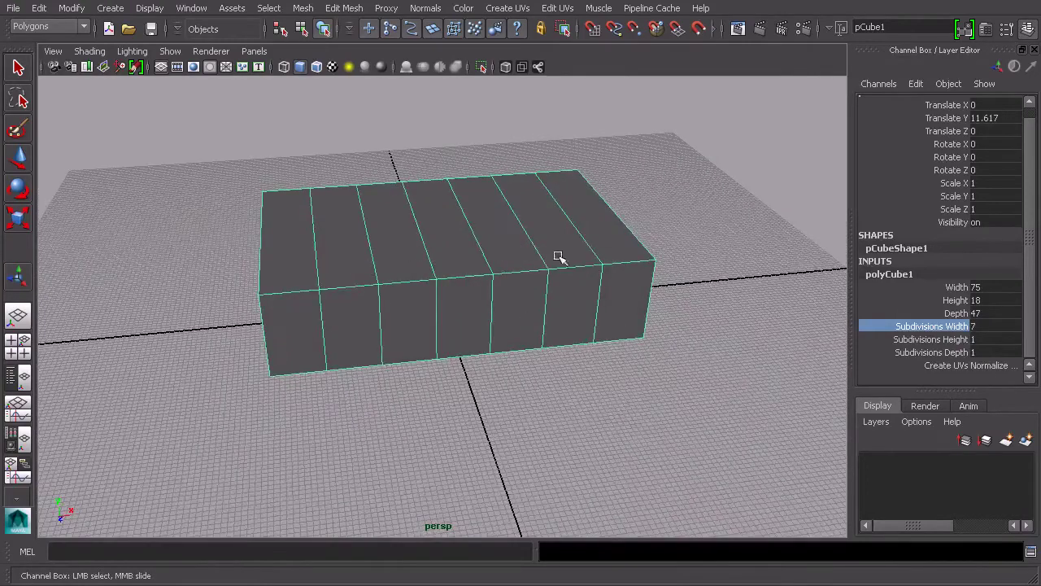
alt+drag(592, 336, 496, 346)
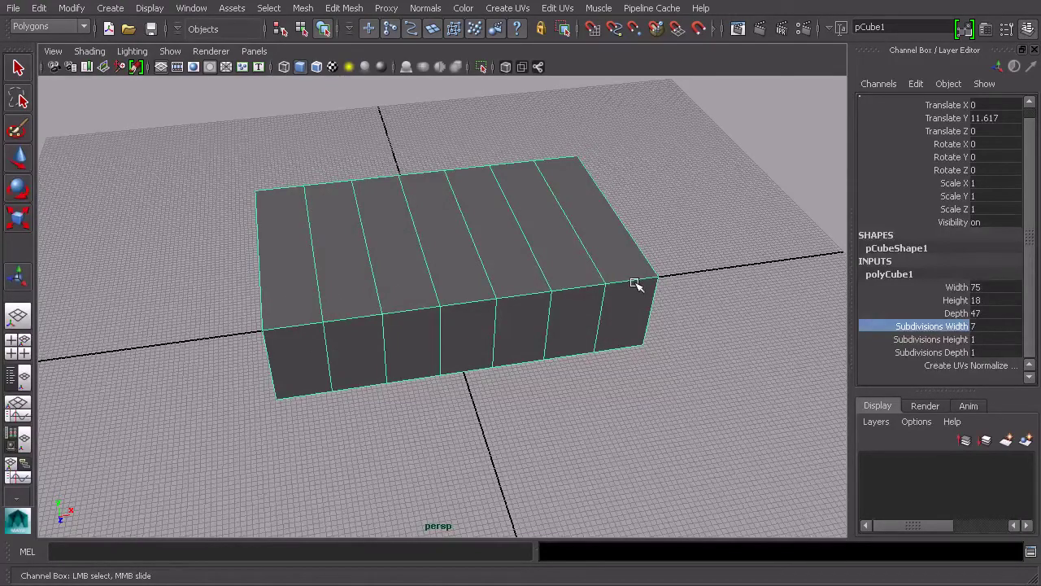
alt+drag(561, 327, 571, 365)
alt+drag(480, 342, 542, 341)
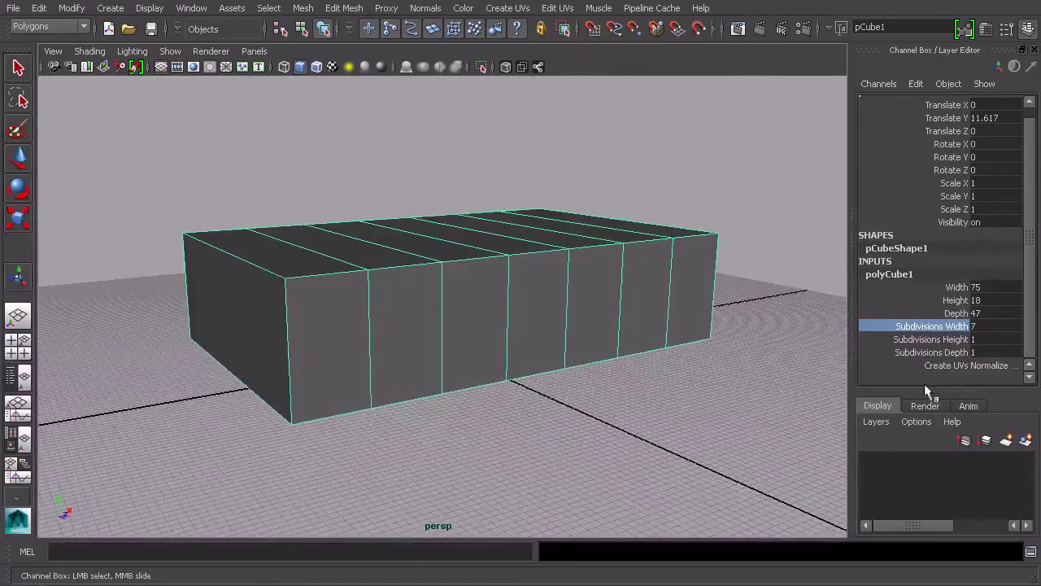
- Raise height subdivisions to 3 and depth subdivisions to 4, then frame the box
click(932, 339)
middle_drag(728, 354, 741, 355)
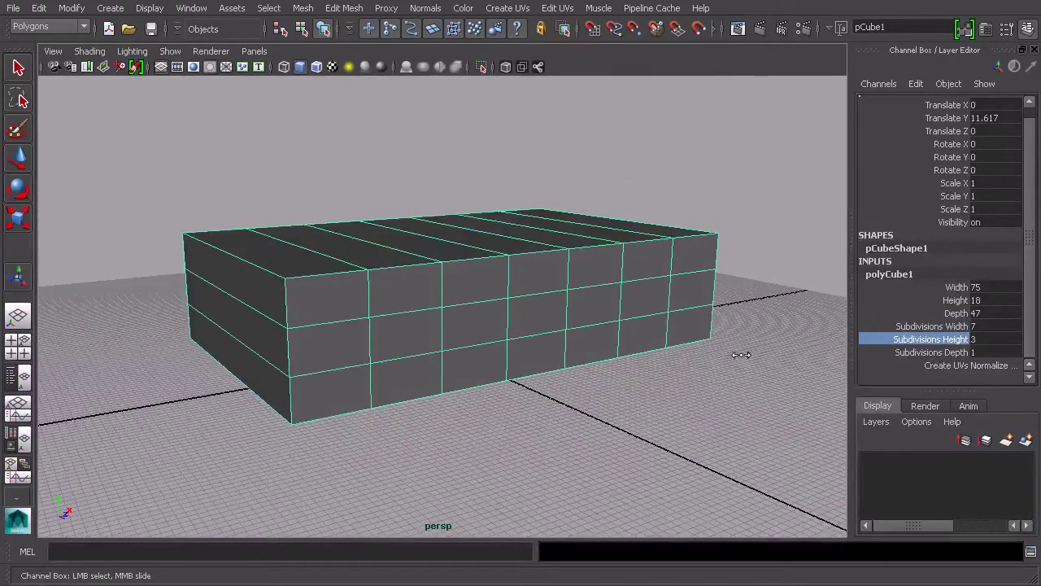
alt+drag(746, 367, 585, 395)
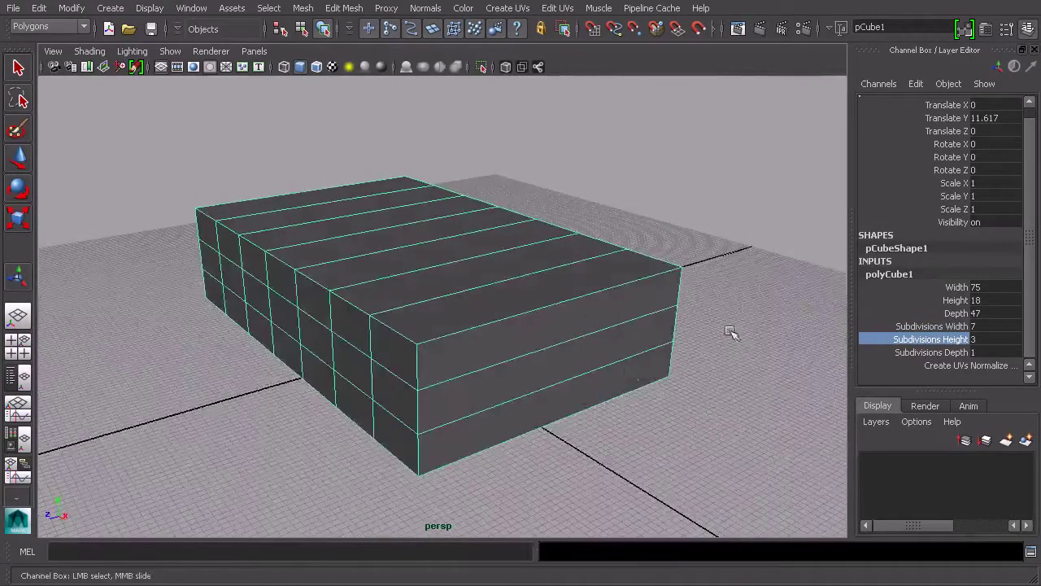
click(933, 352)
middle_drag(720, 386, 744, 385)
alt+drag(745, 388, 663, 411)
alt+drag(532, 376, 664, 327)
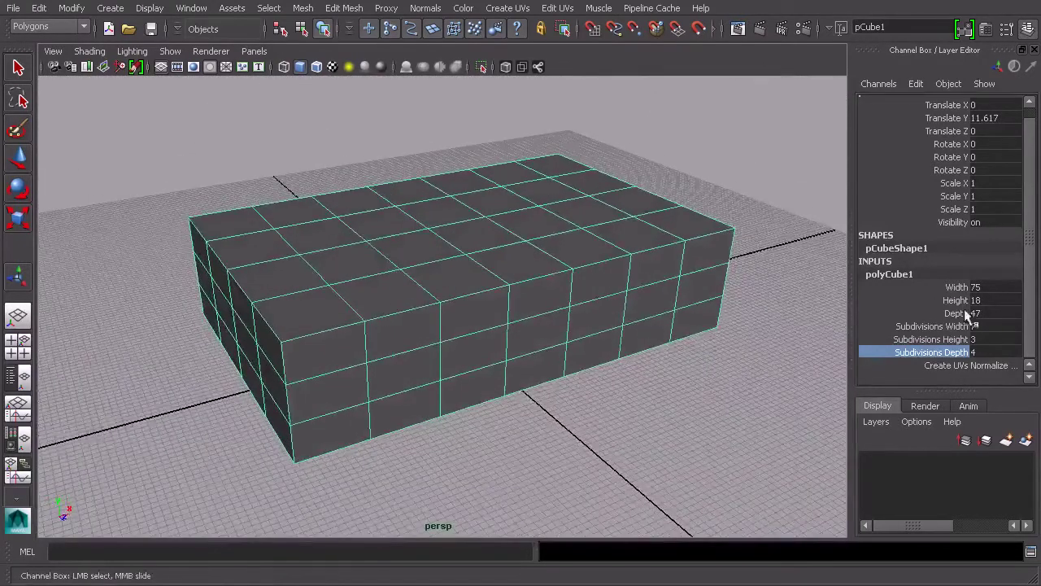
key(f)
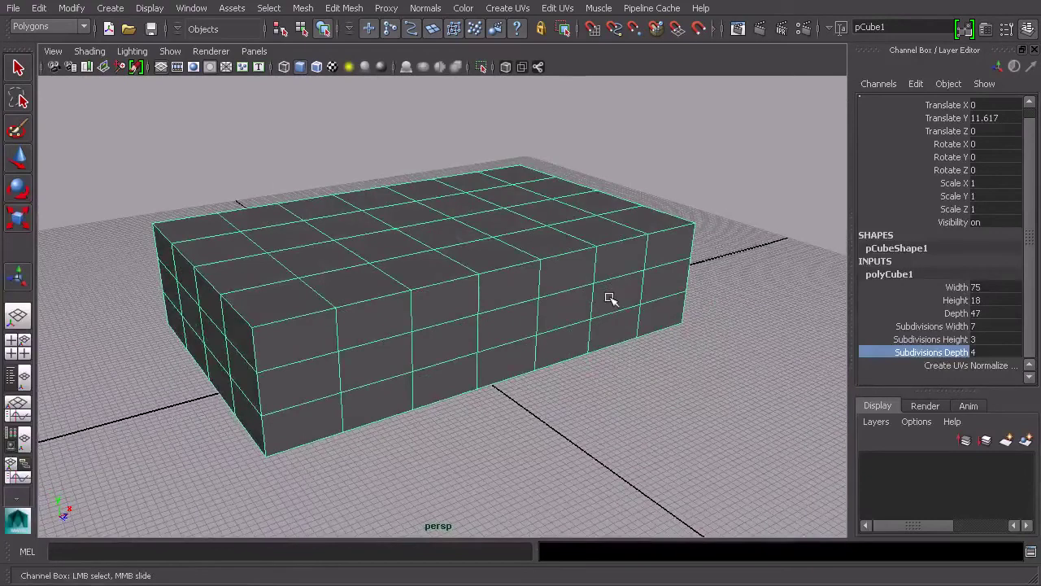
alt+drag(604, 297, 518, 329)
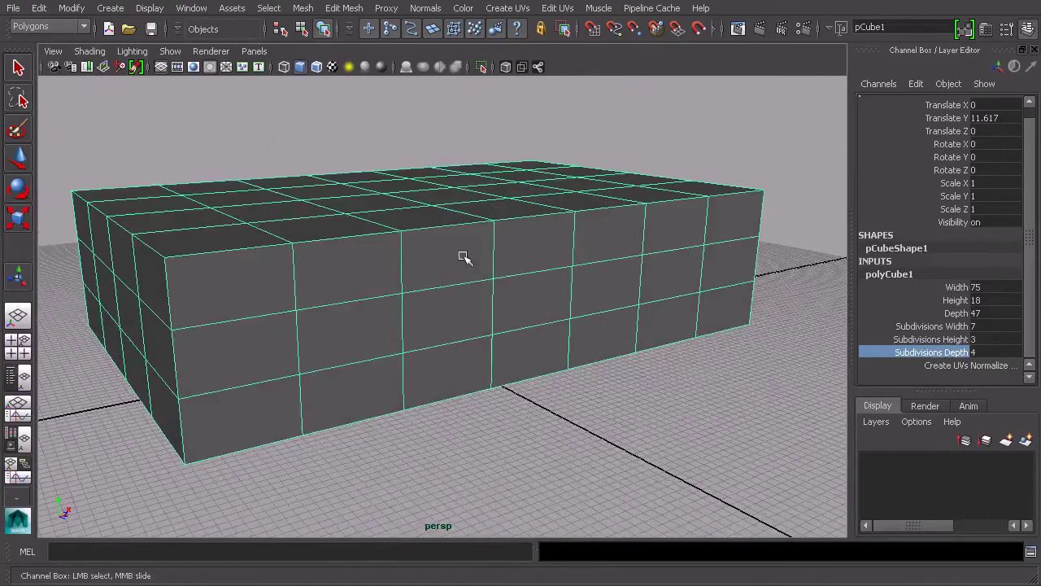
right_drag(474, 291, 459, 277)
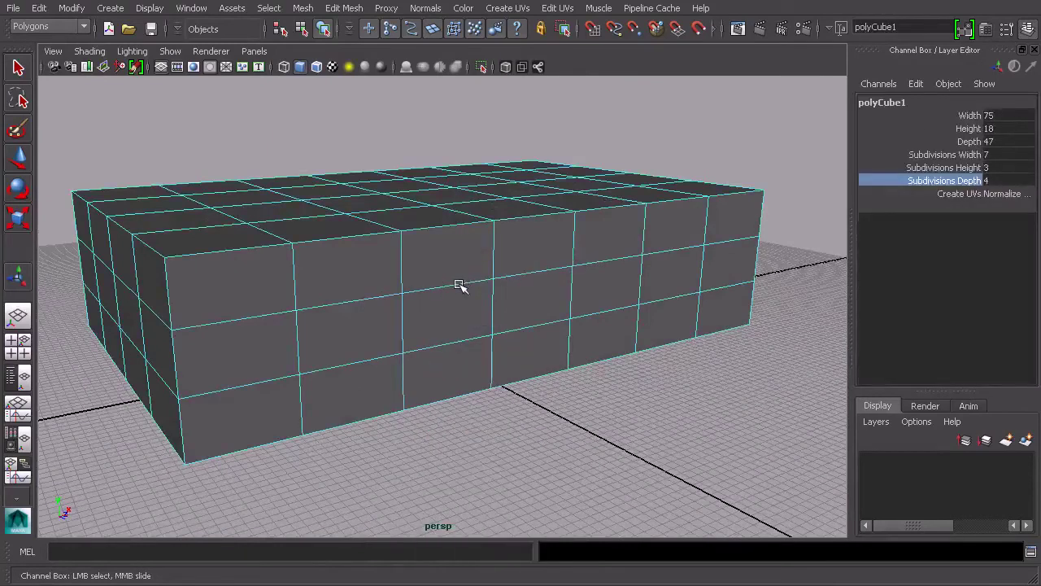
- Select the two horizontal side edge loops and scale them closer together in Y
key(w)
click(460, 284)
double_click(391, 294)
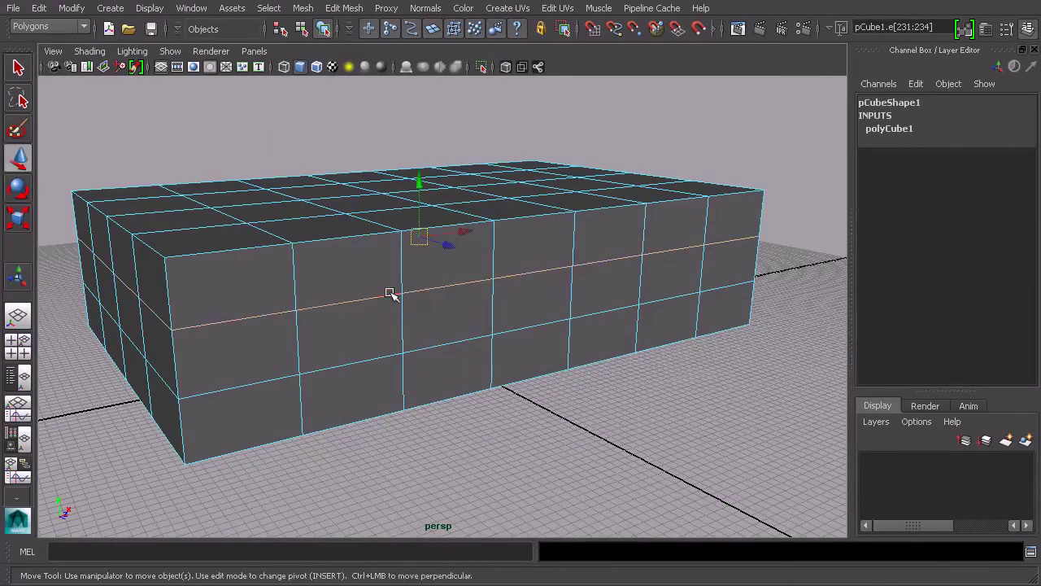
shift+double_click(462, 339)
key(r)
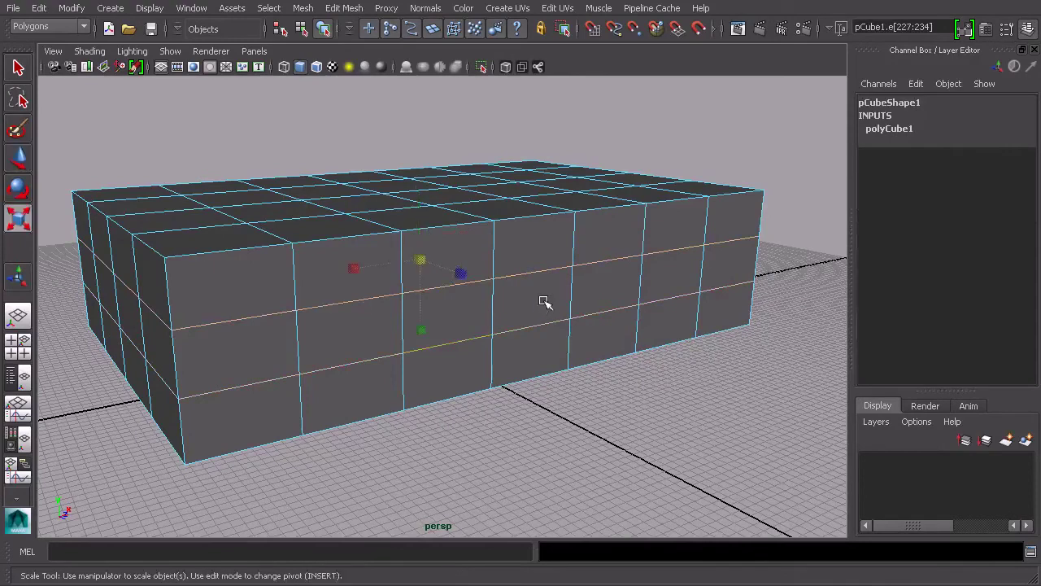
drag(419, 327, 419, 291)
- Select an inner pair of top edges and scale them apart along X
alt+middle_drag(458, 298, 525, 286)
alt+drag(524, 282, 530, 303)
scroll(582, 304, down, 3)
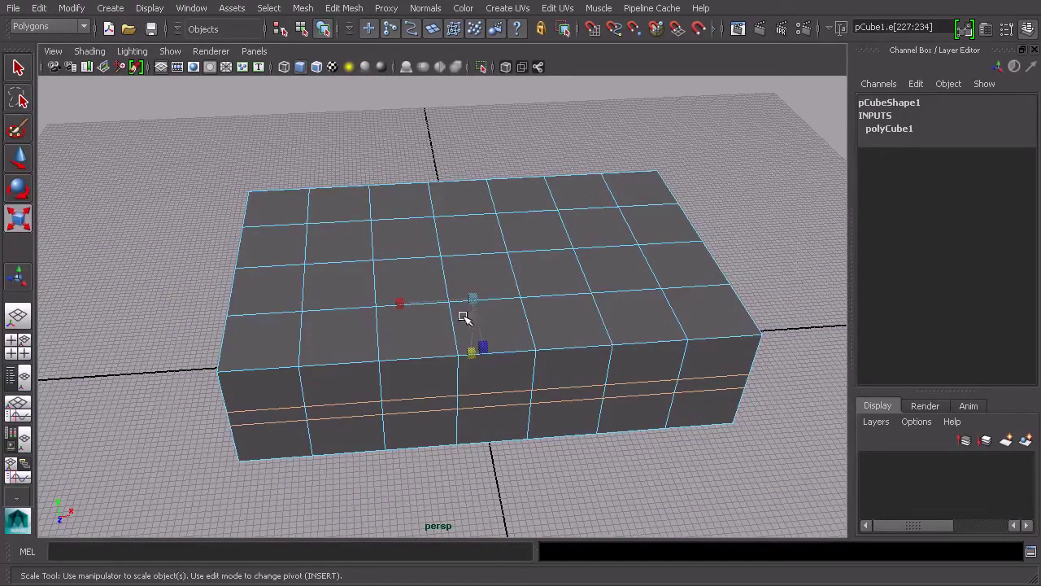
click(446, 277)
shift+click(513, 276)
alt+drag(536, 279, 366, 293)
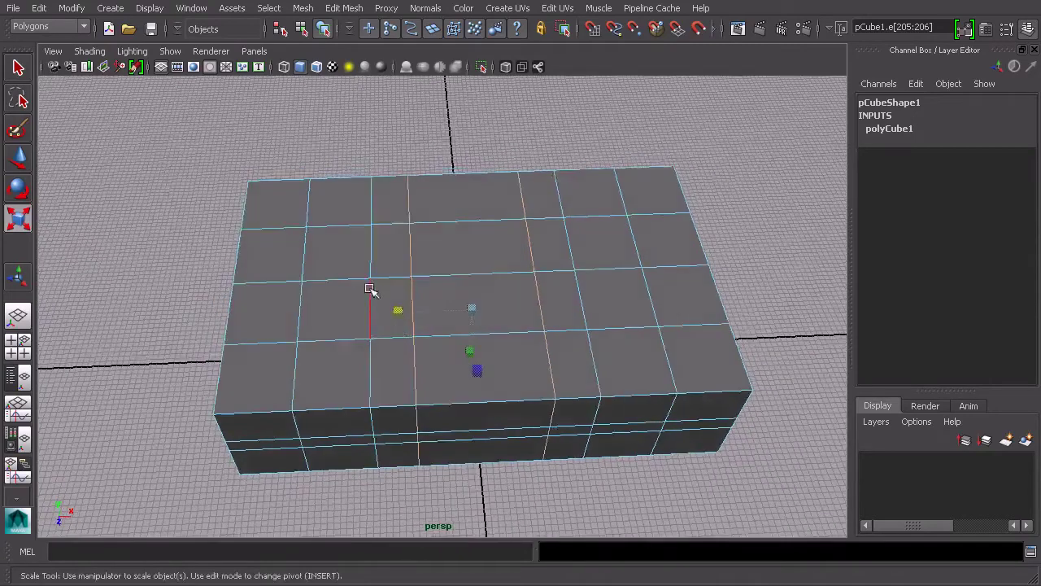
click(370, 293)
shift+click(576, 291)
drag(396, 311, 383, 310)
- Scale the outer pair of top edges apart along X and inspect the box
click(300, 301)
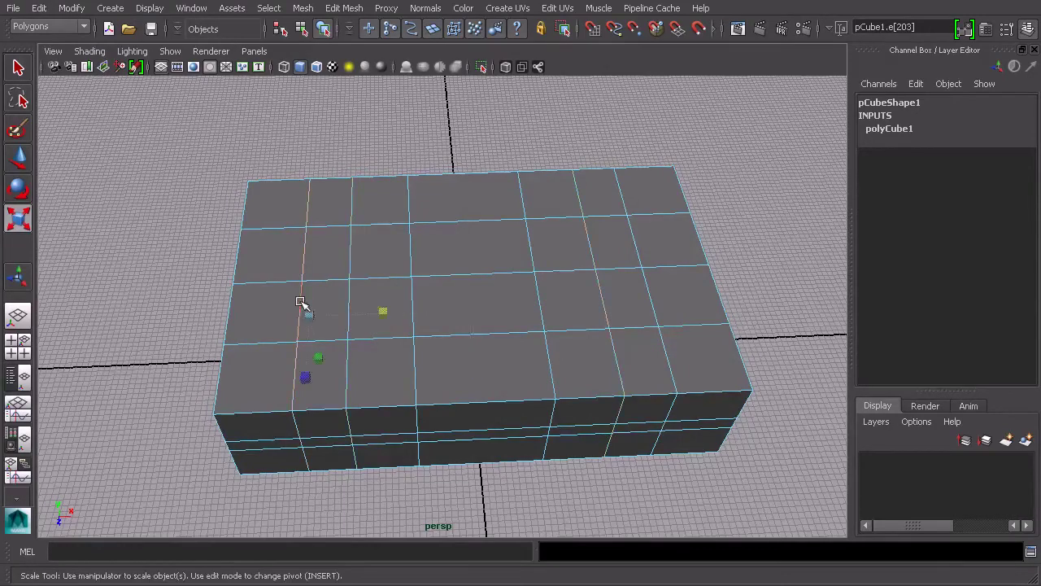
shift+click(651, 285)
drag(395, 310, 390, 309)
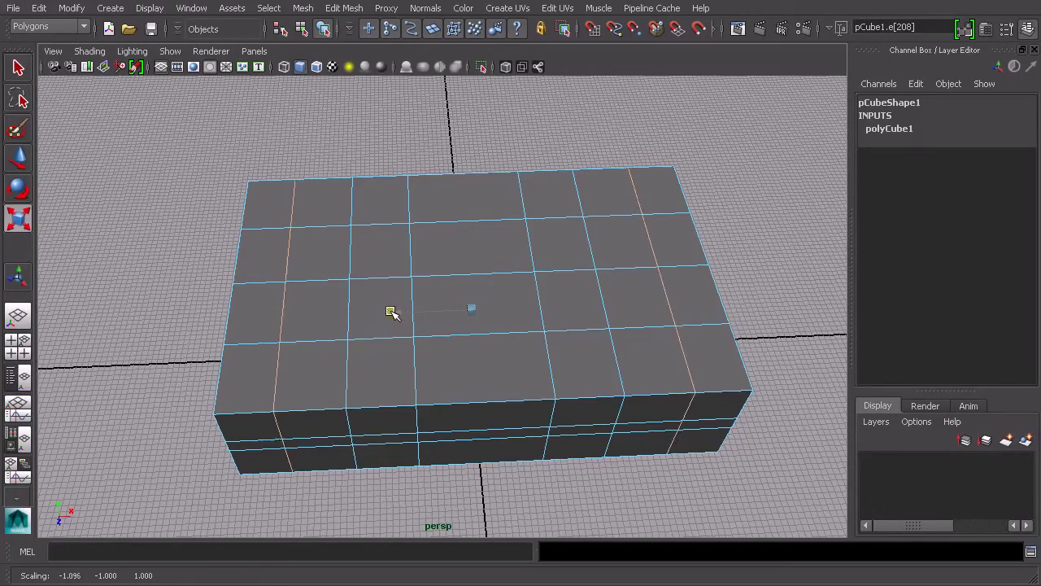
alt+drag(483, 349, 734, 238)
alt+right_drag(735, 239, 645, 309)
alt+drag(644, 309, 461, 236)
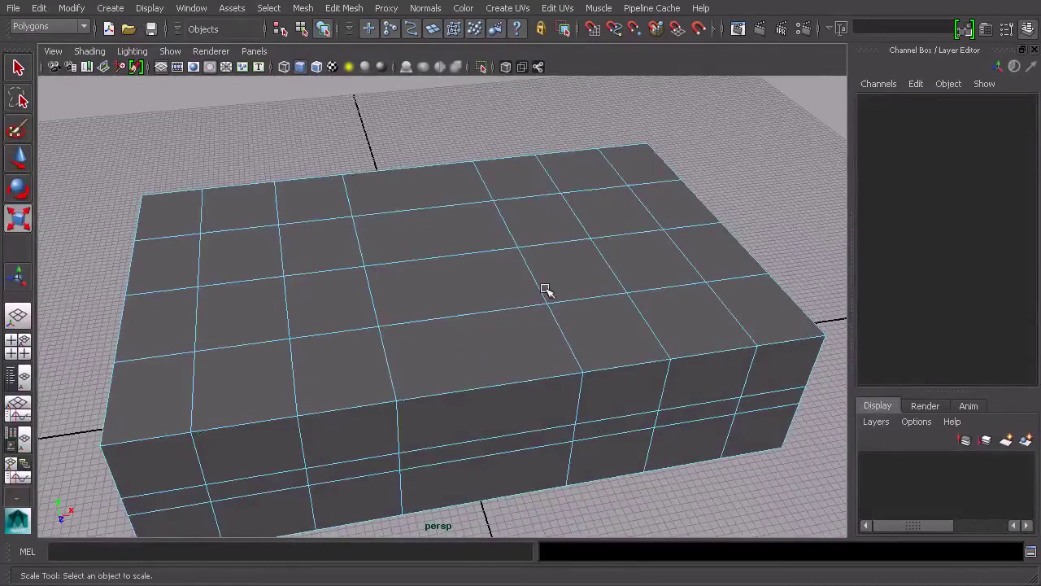
mouse_move(576, 309)
alt+mouse_down()
mouse_move(616, 284)
mouse_move(562, 296)
alt+mouse_up()
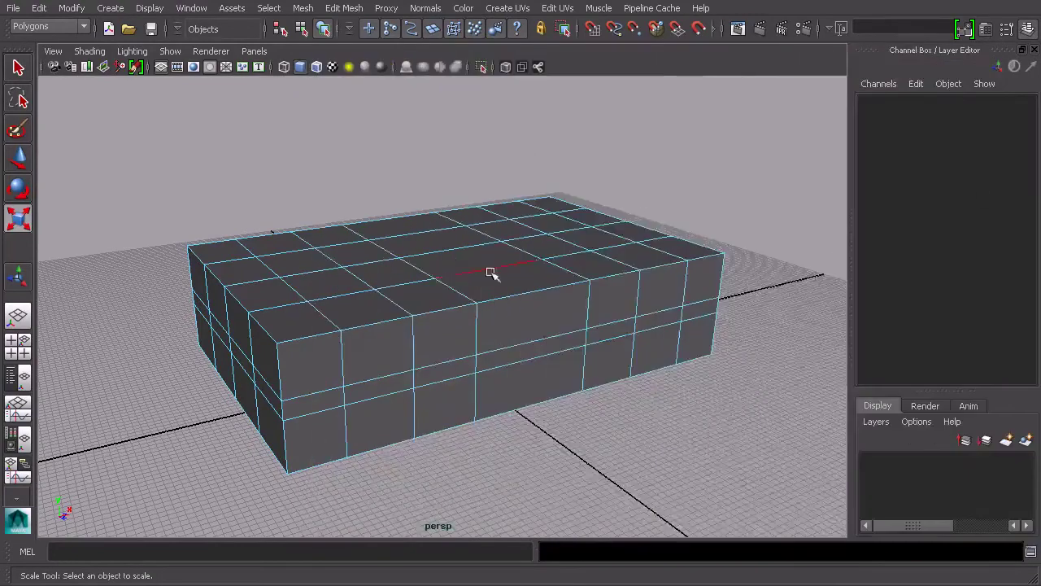
- Return to the Maya box view with the Scale tool active
alt+drag(494, 272, 541, 304)
key(r)
alt+drag(627, 302, 474, 328)
- Scale the side horizontal edge loop slightly apart along Y, then return to object mode
double_click(442, 358)
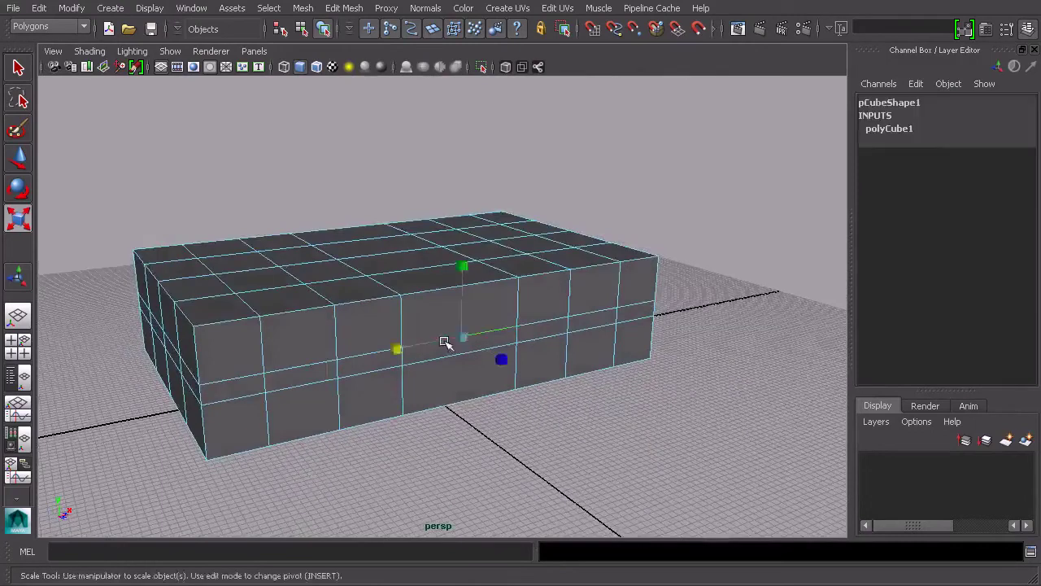
alt+drag(442, 358, 437, 341)
drag(396, 373, 399, 387)
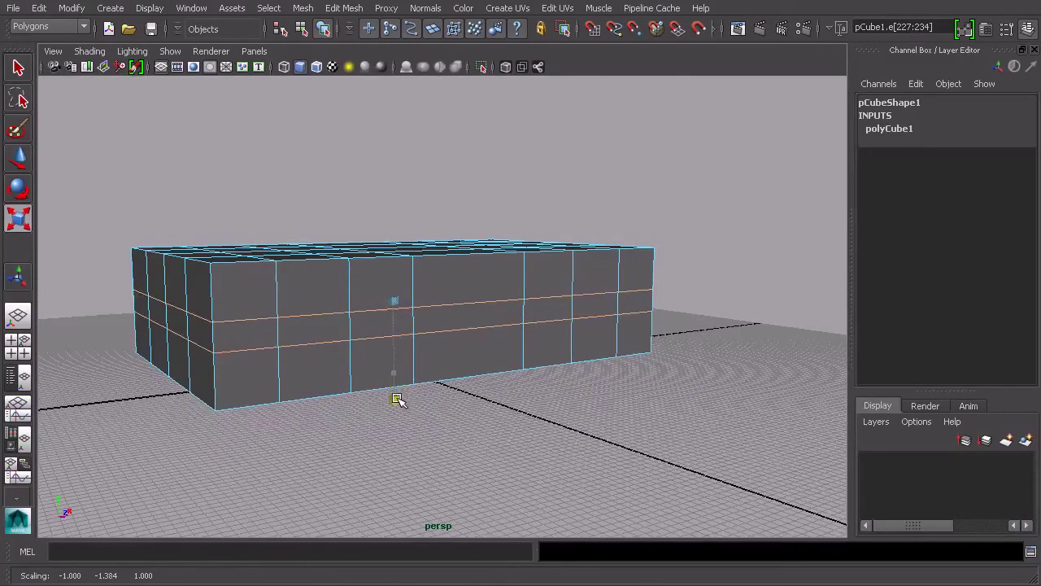
drag(398, 398, 396, 397)
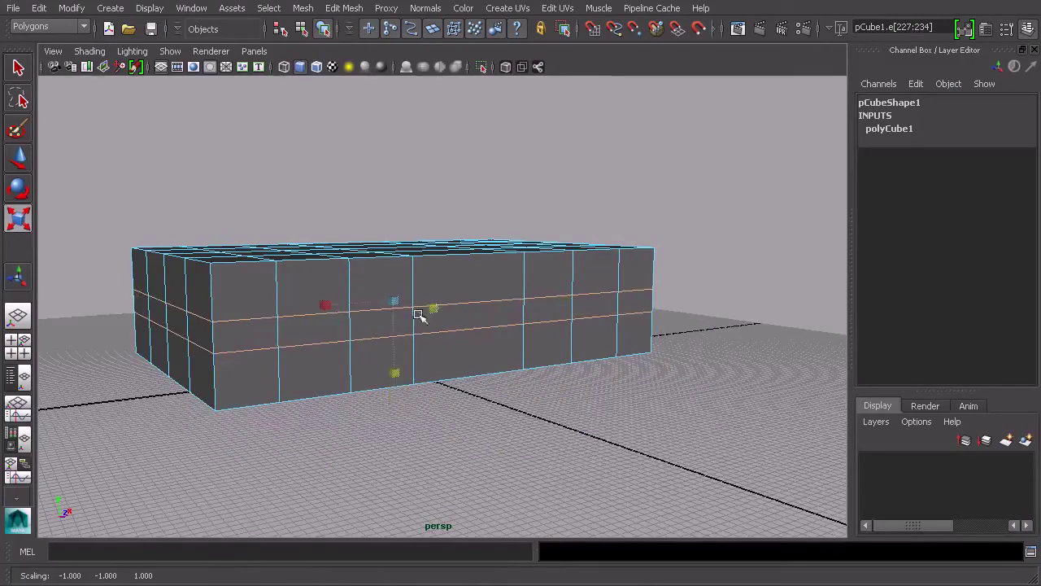
alt+drag(442, 324, 659, 340)
click(323, 29)
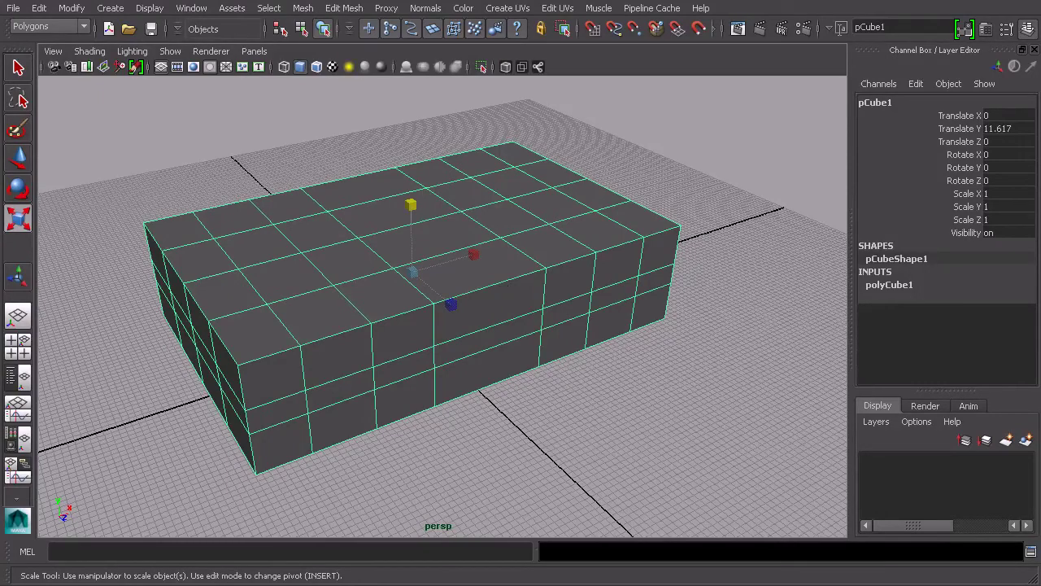
key(alt+Tab)
alt+drag(523, 335, 467, 351)
alt+drag(653, 299, 621, 262)
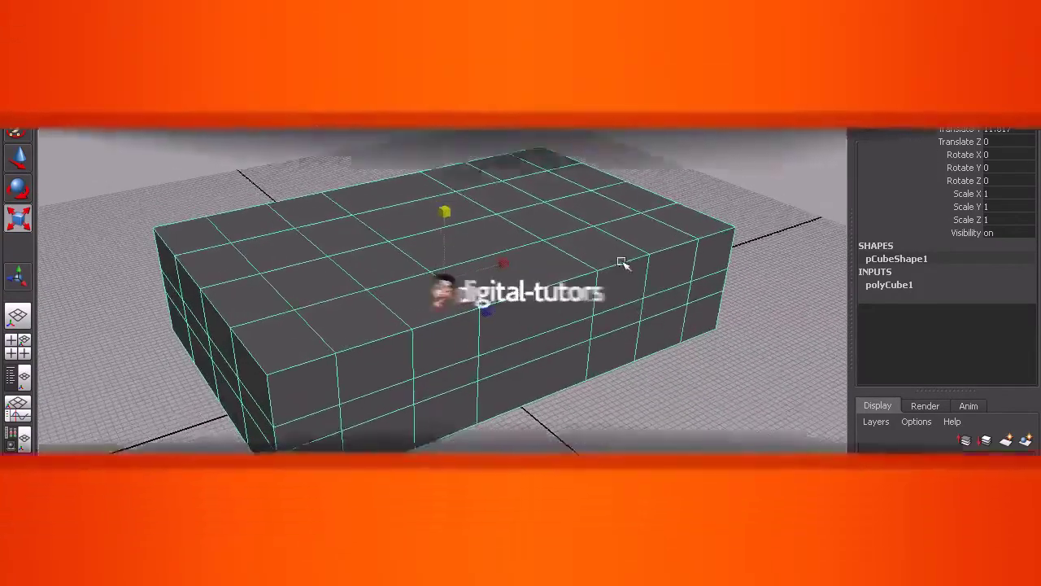